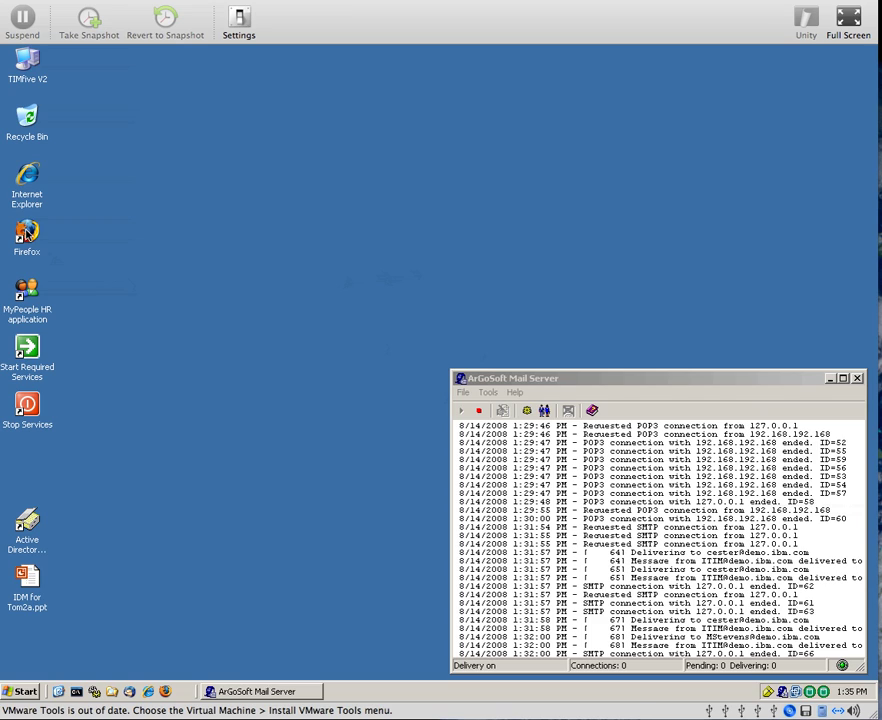
Launch Firefox and log in to the Identity Manager console with the administrator's user ID and password
click(27, 232)
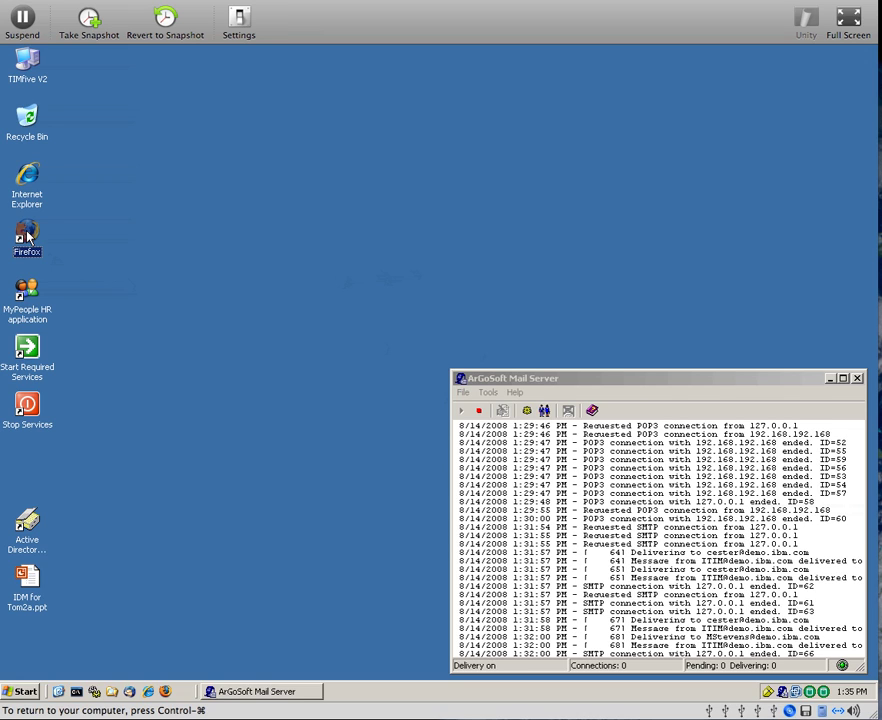
double_click(27, 234)
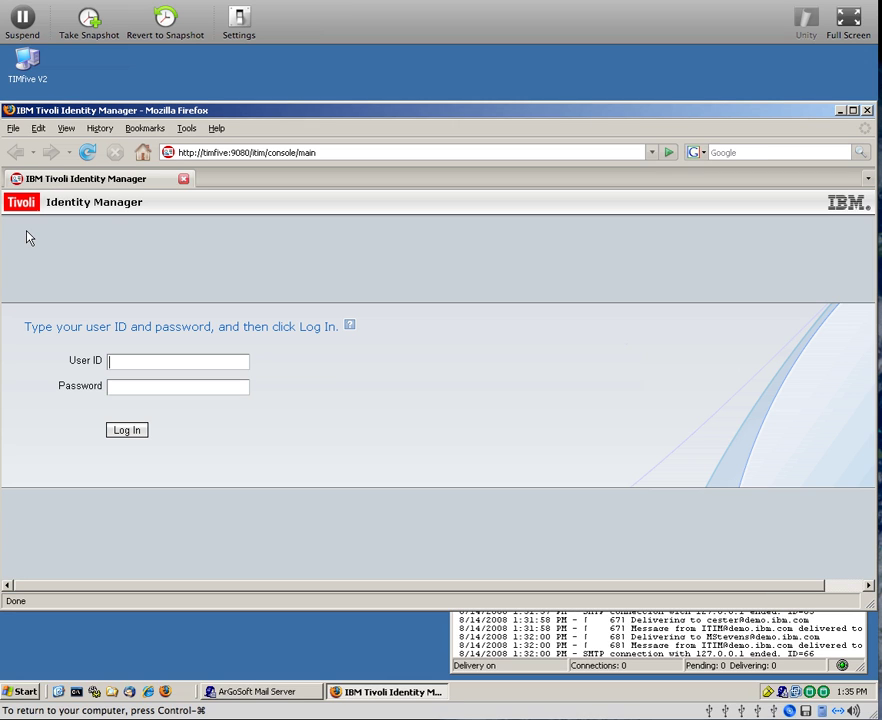
click(122, 368)
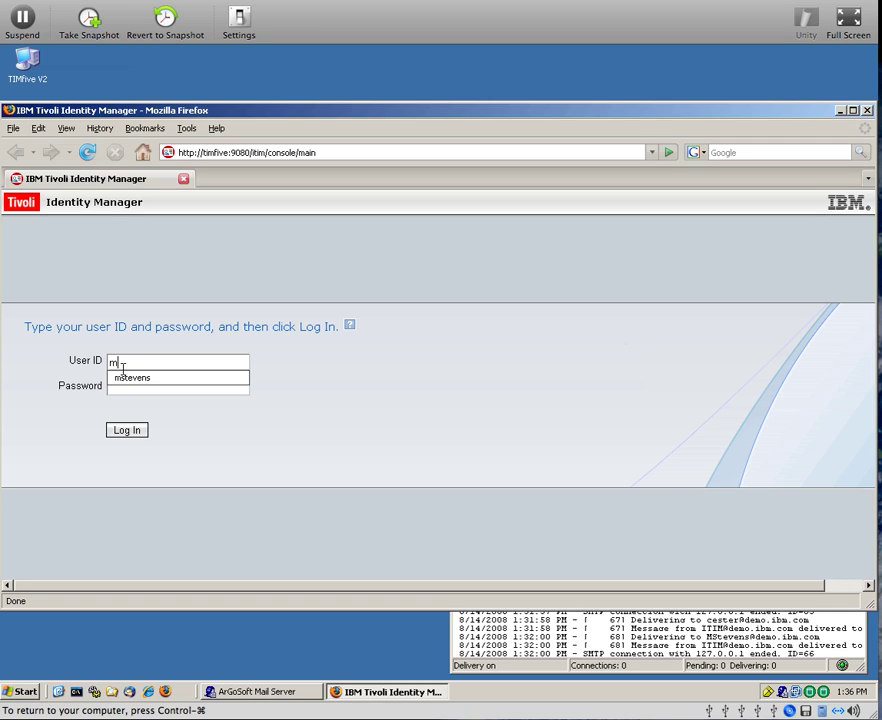
click(122, 392)
text(passw0rd)
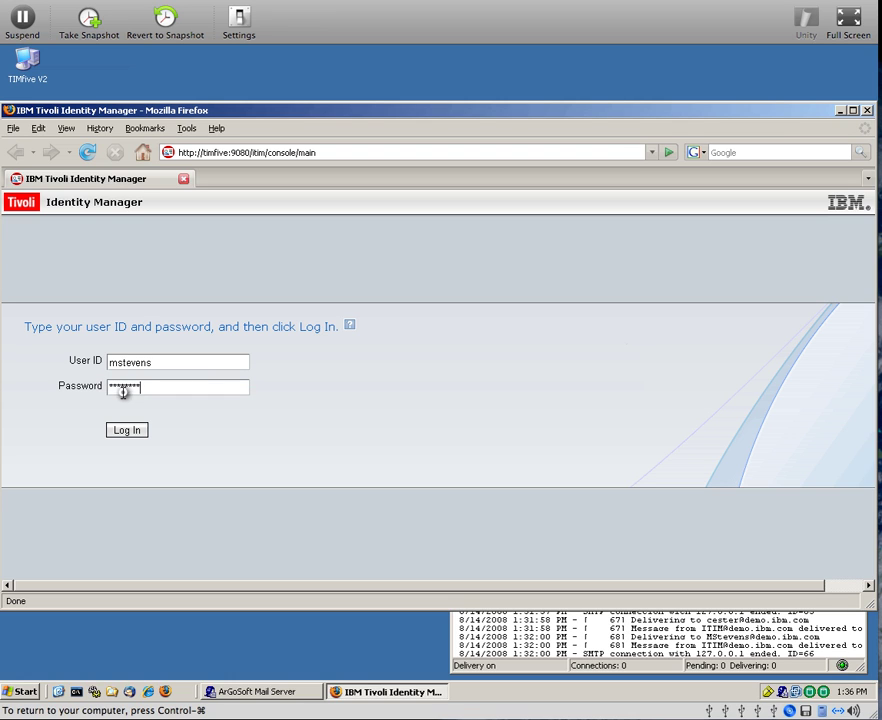
click(138, 432)
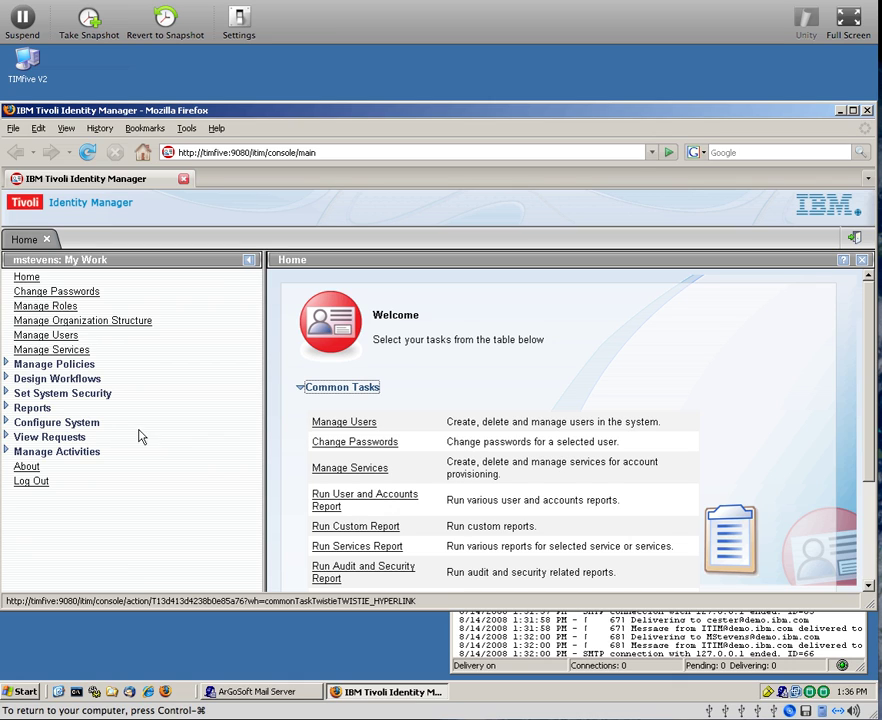
From Manage Users, list all users and immediately suspend the Accounting user and her accounts
click(64, 337)
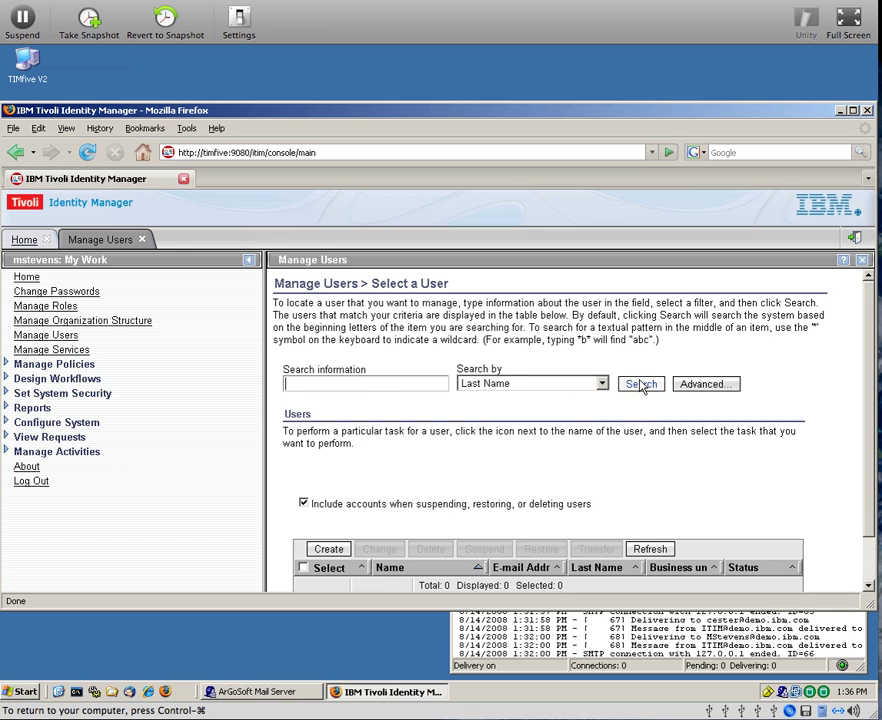
click(640, 385)
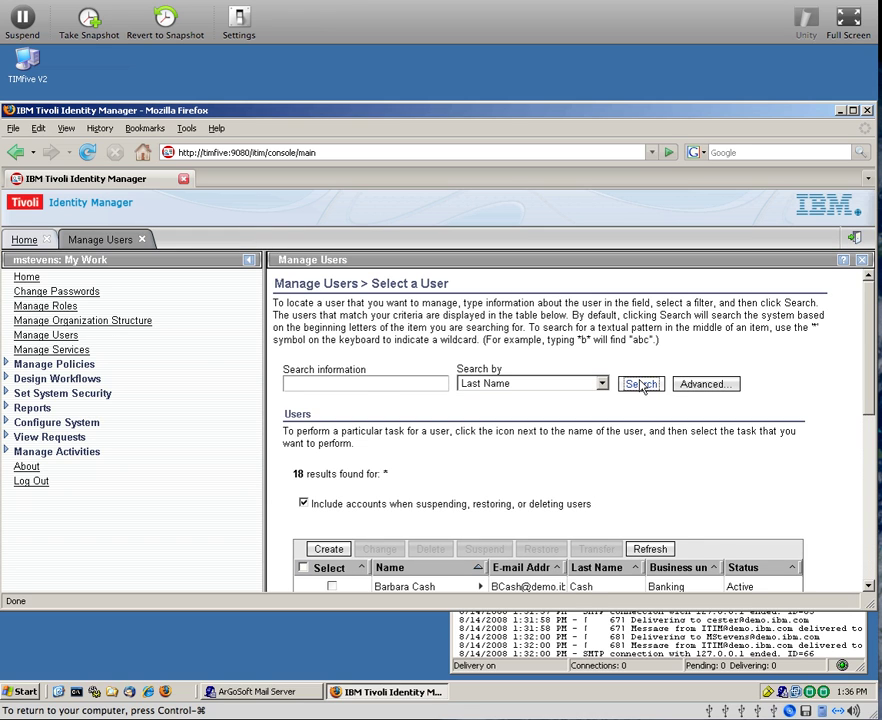
scroll(564, 390, down, 3)
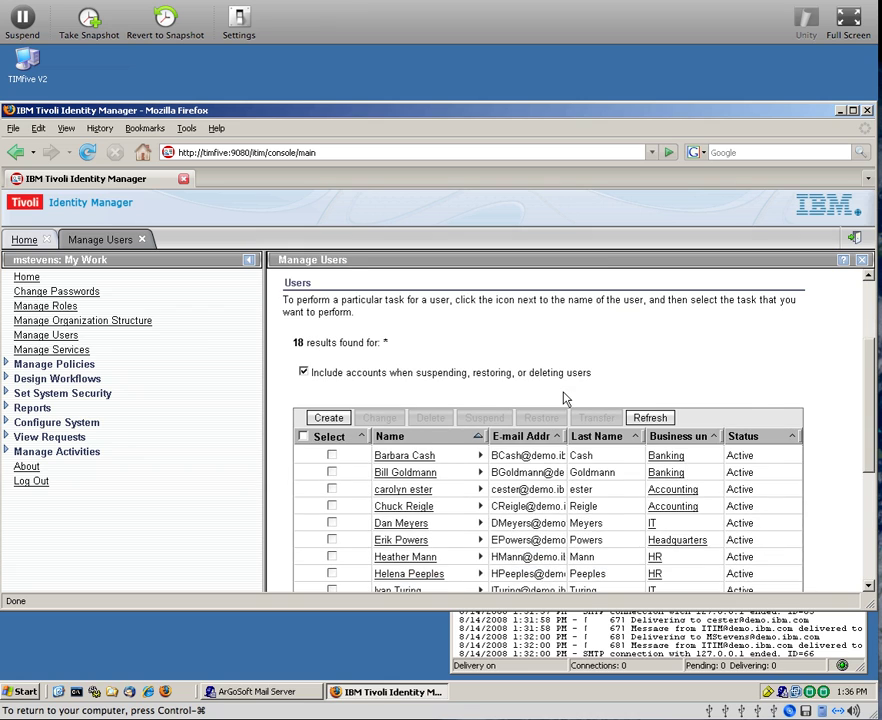
scroll(563, 398, down, 1)
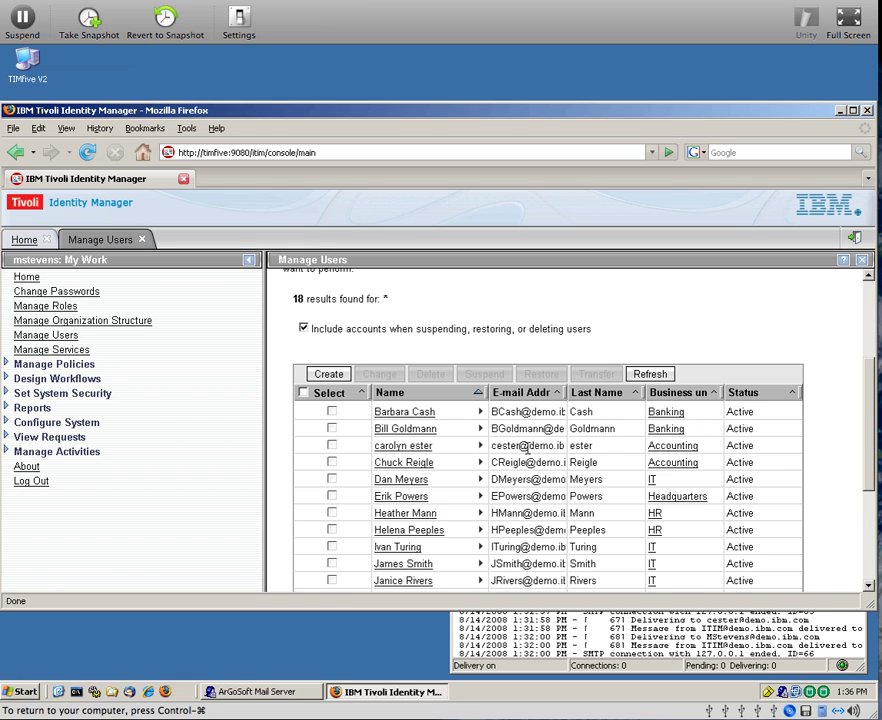
click(332, 446)
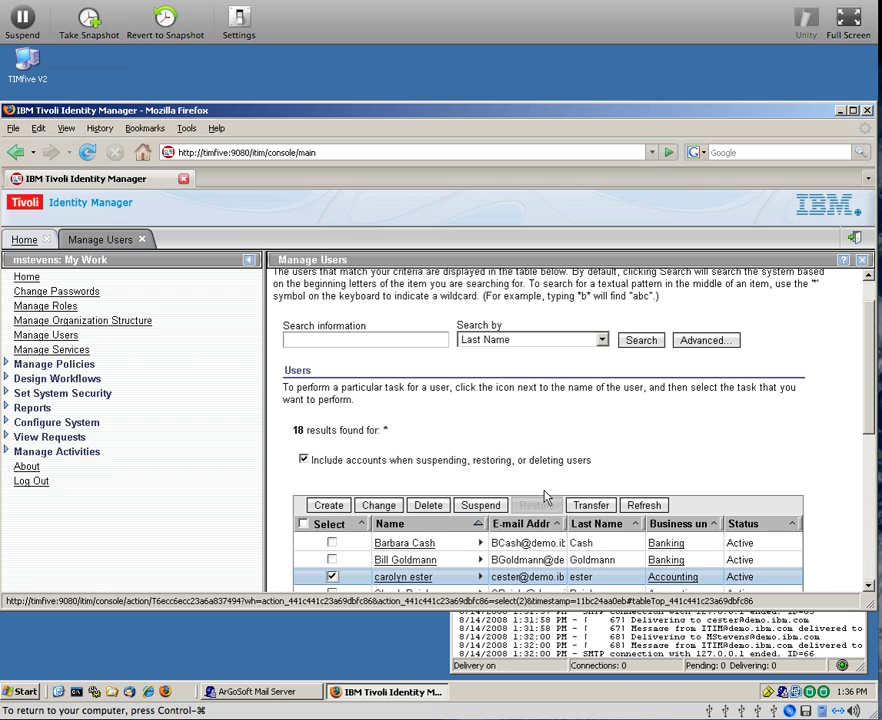
click(482, 506)
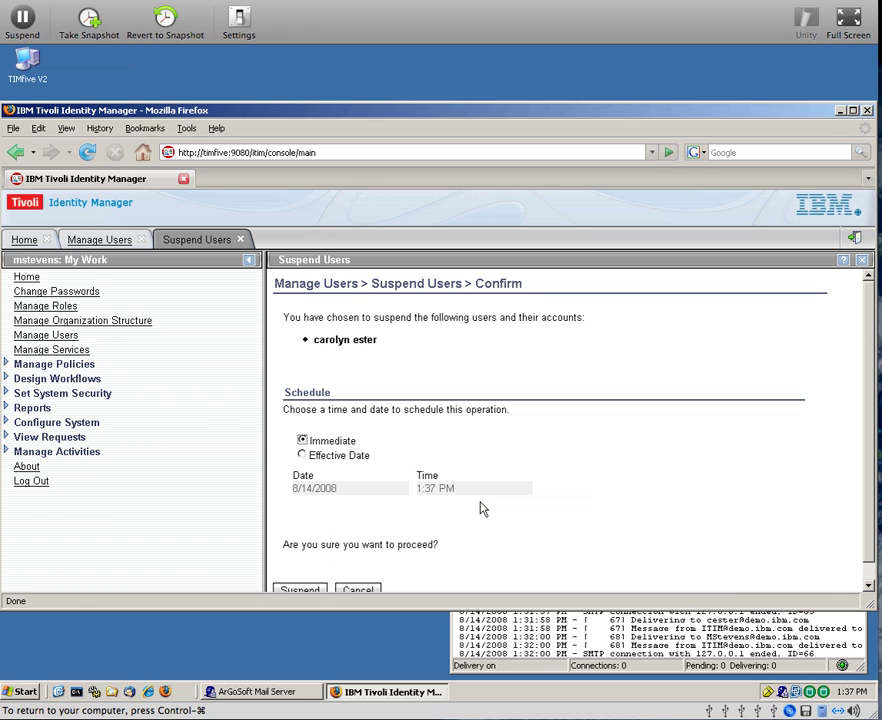
scroll(441, 507, down, 1)
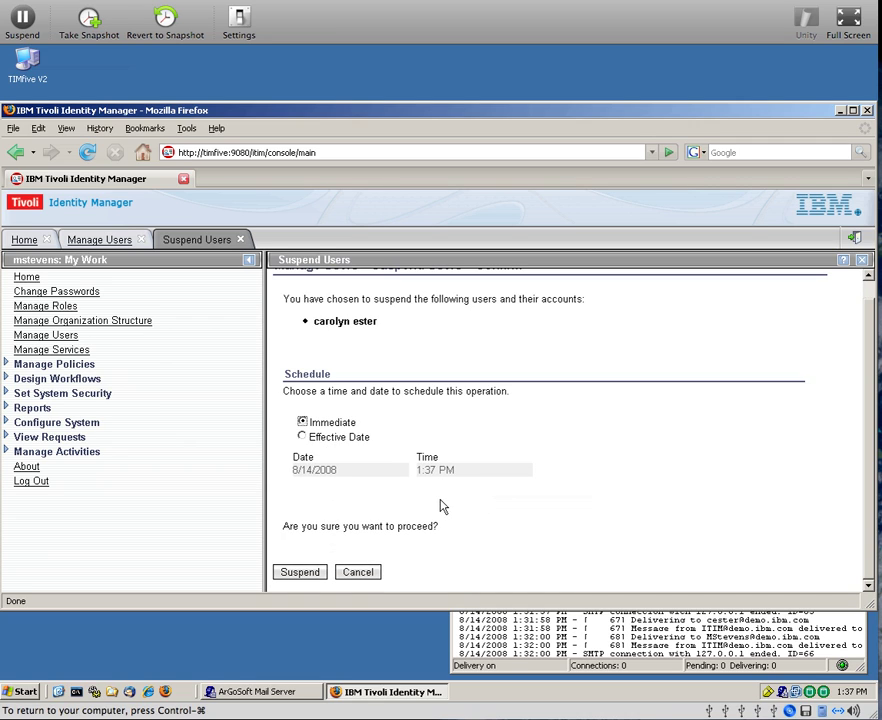
click(303, 575)
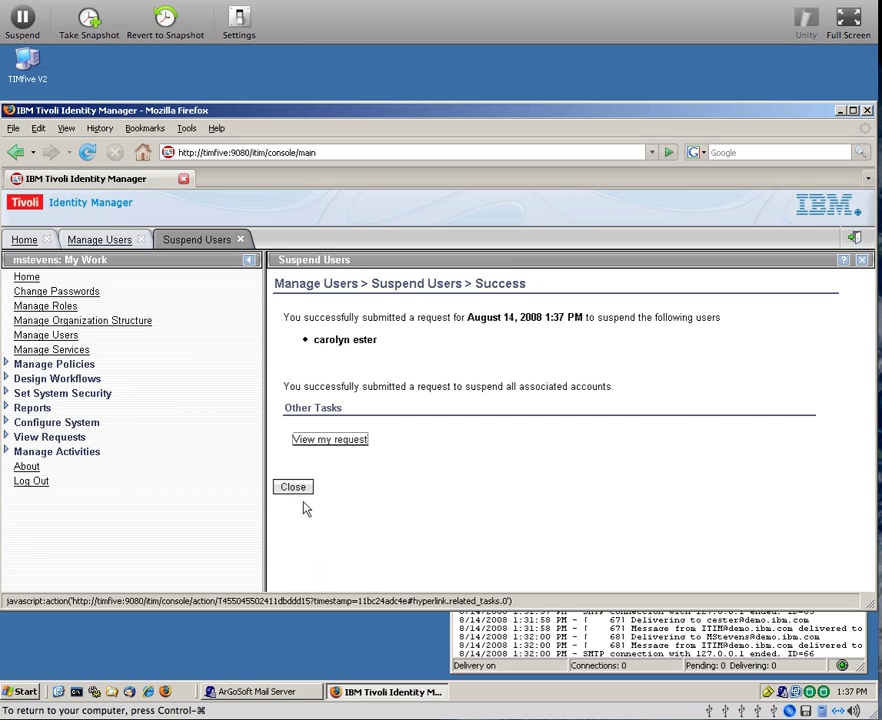
click(303, 488)
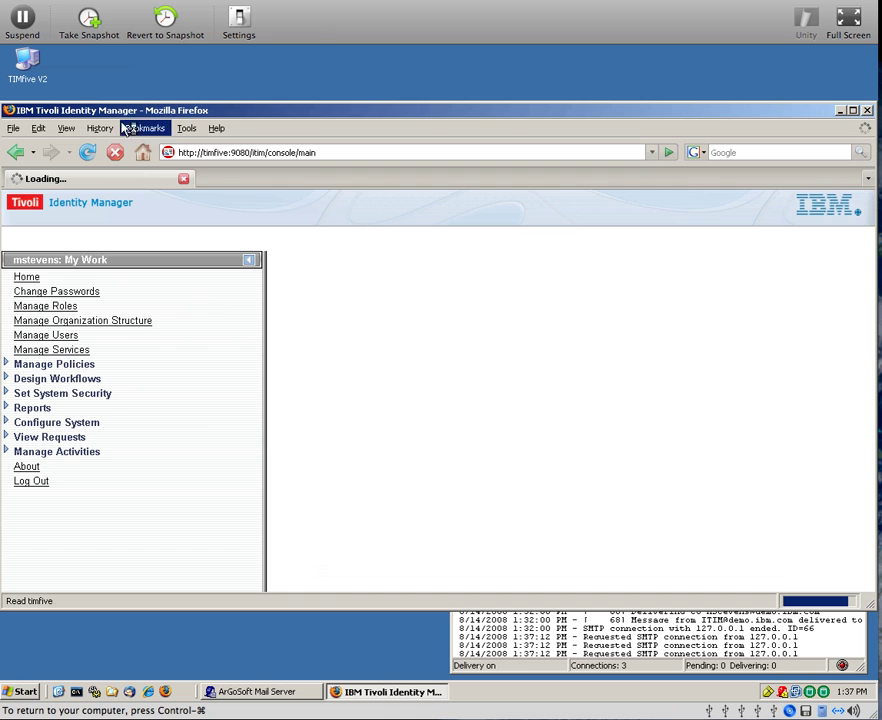
click(9, 112)
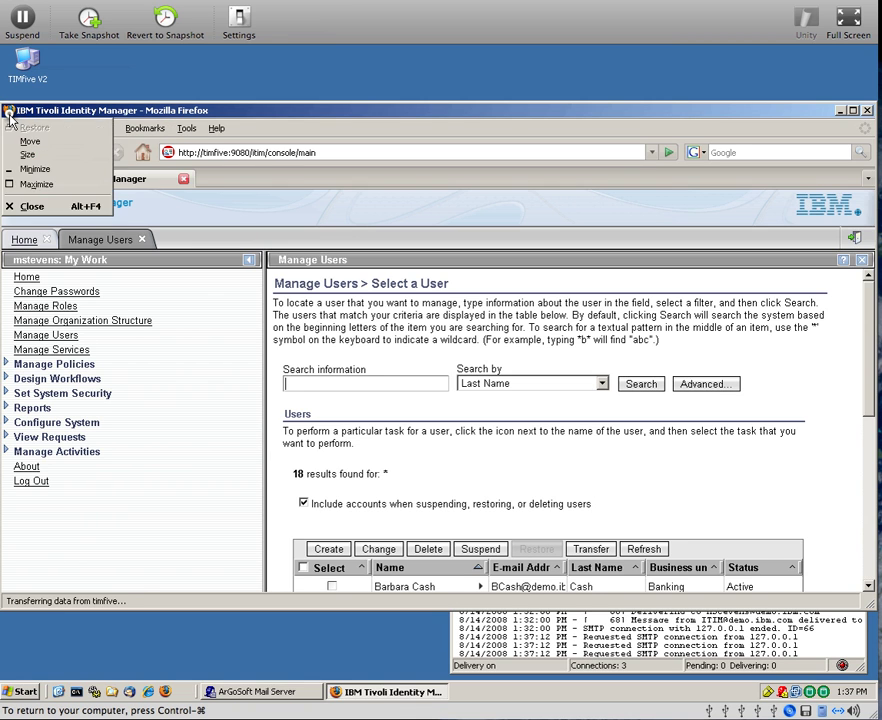
Close Firefox and open Active Directory Users and Computers
click(9, 114)
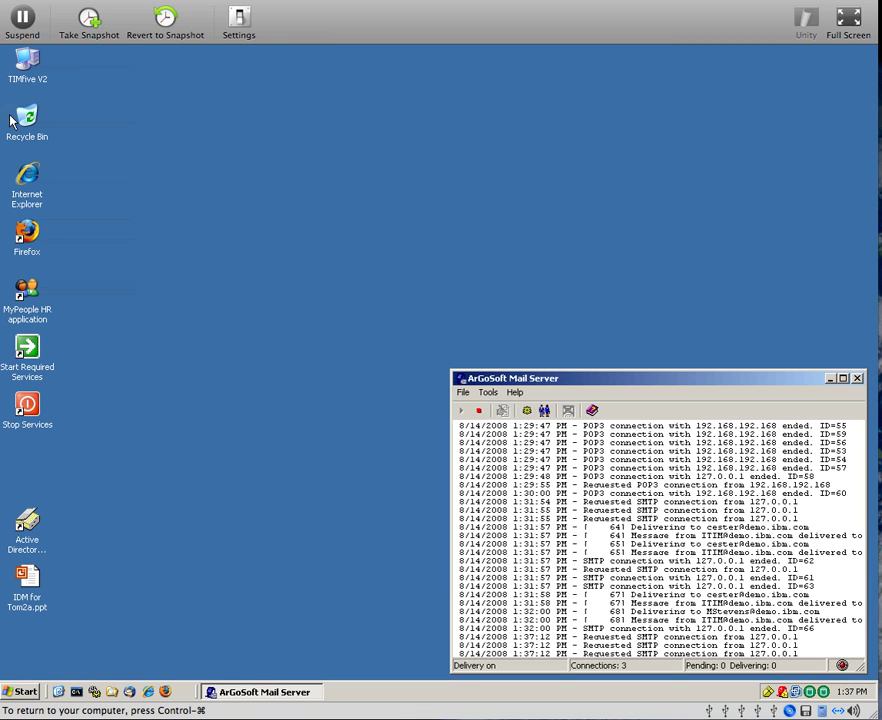
click(30, 522)
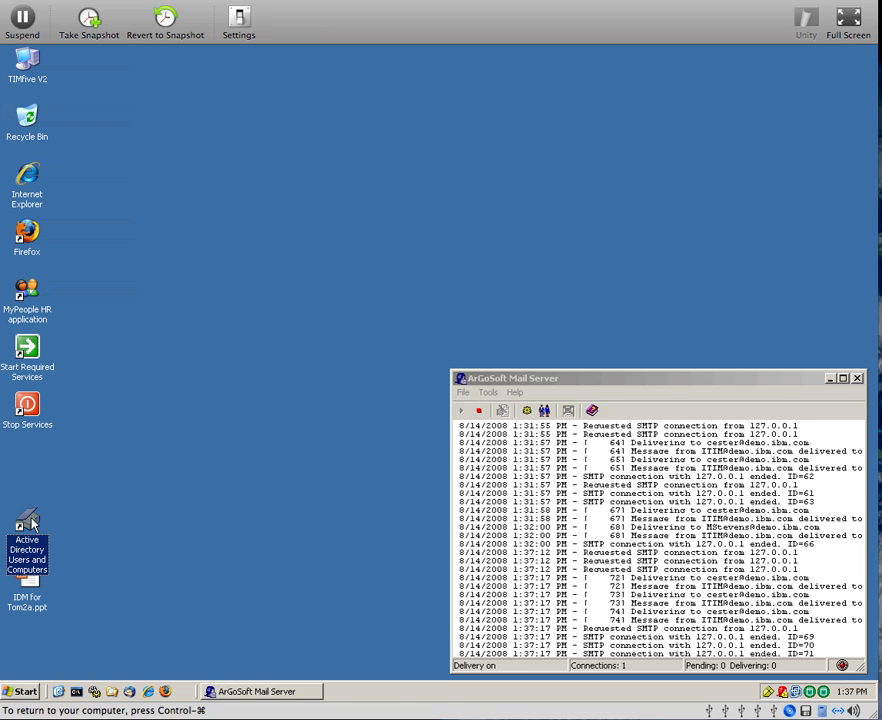
double_click(30, 525)
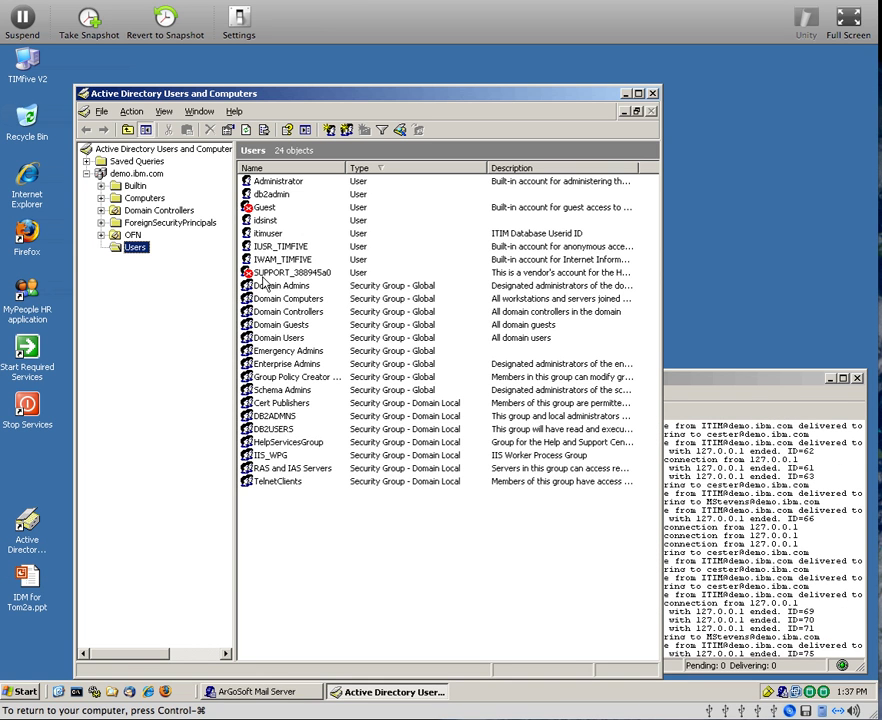
Review the Domain Users group's Members list, then cancel and close the directory window
double_click(268, 338)
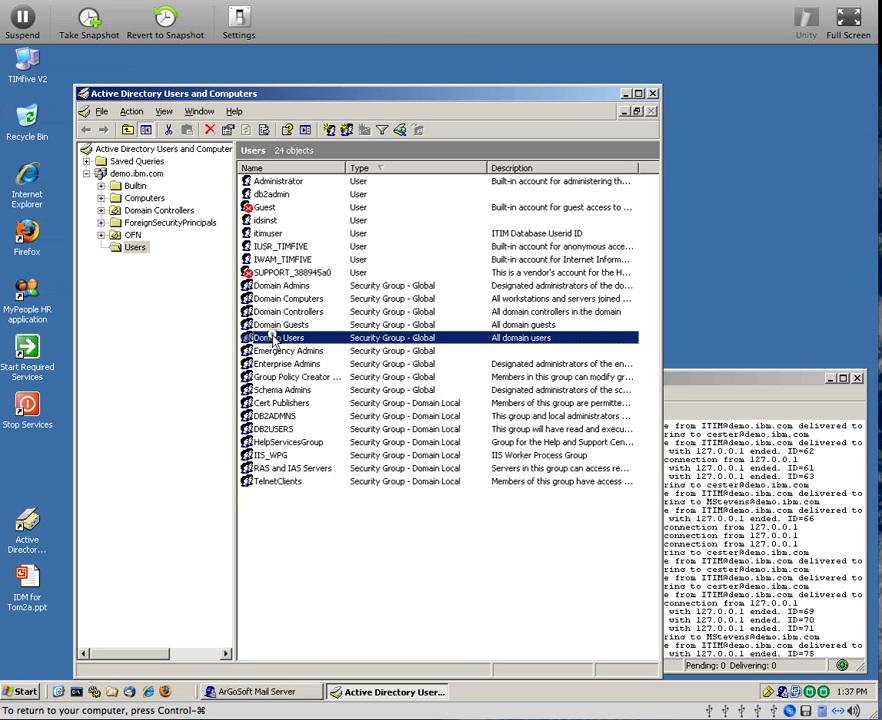
click(288, 244)
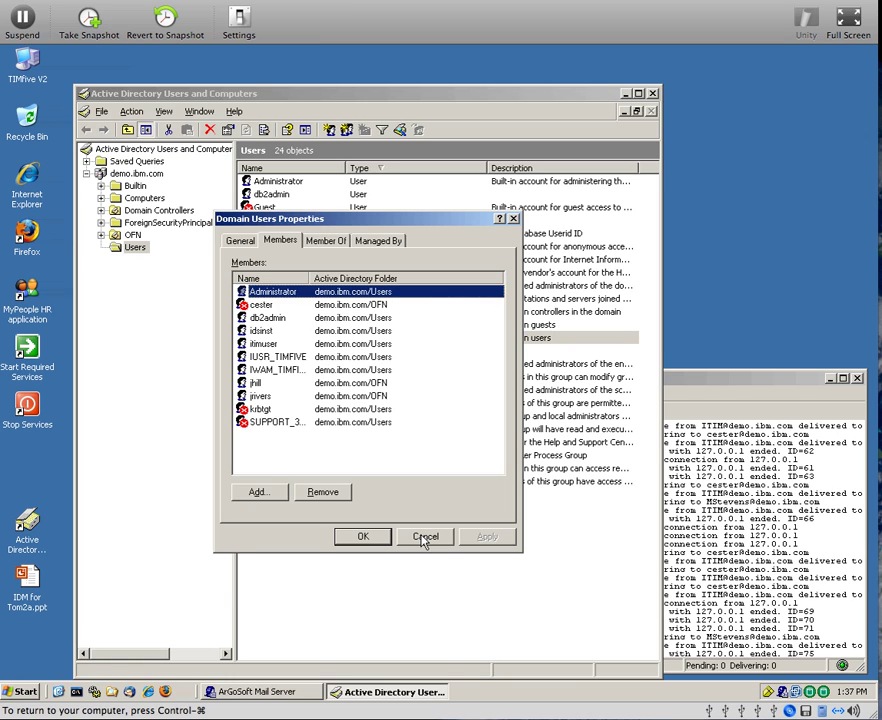
click(424, 538)
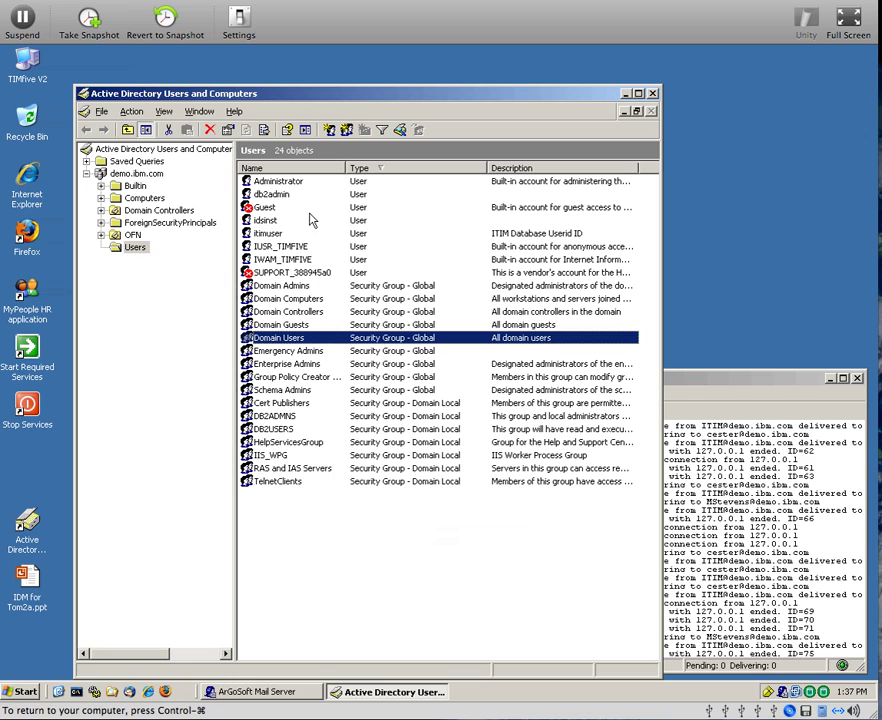
click(654, 94)
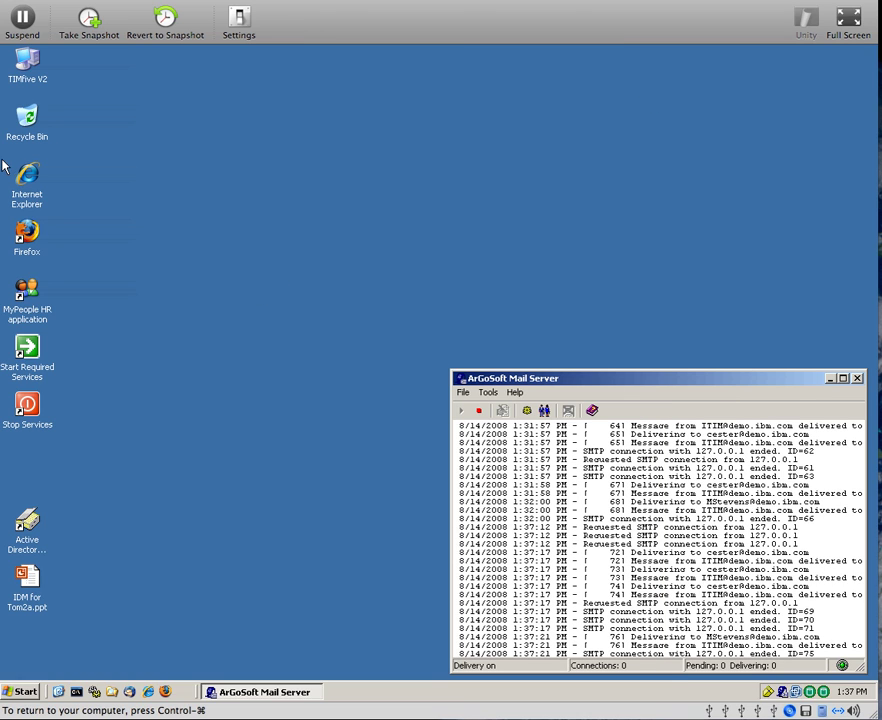
Search OFN WhitePages in Internet Explorer for the Accounting user's last name, then close the browser
double_click(26, 180)
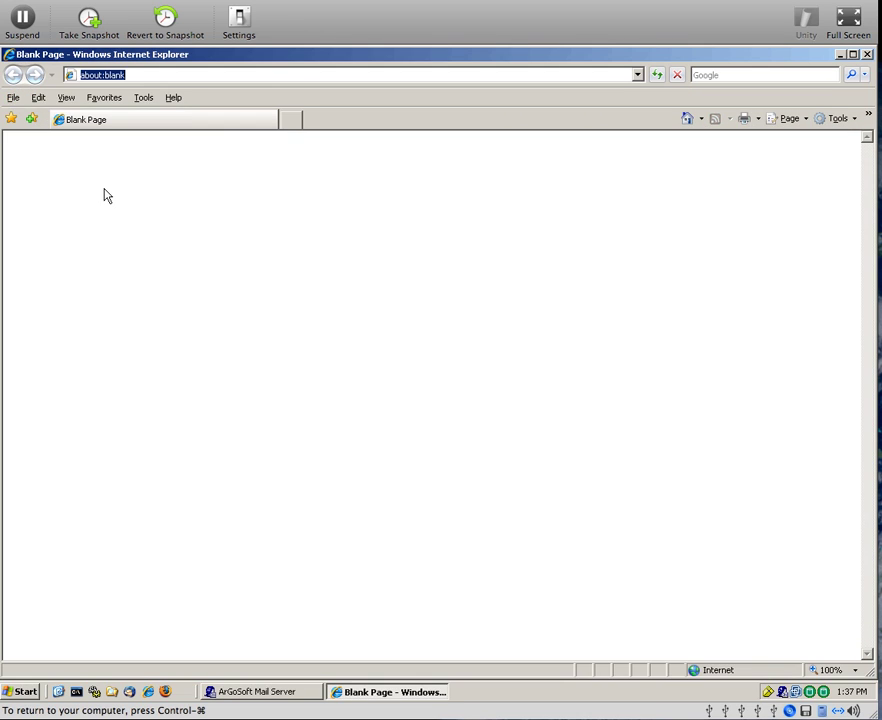
click(98, 99)
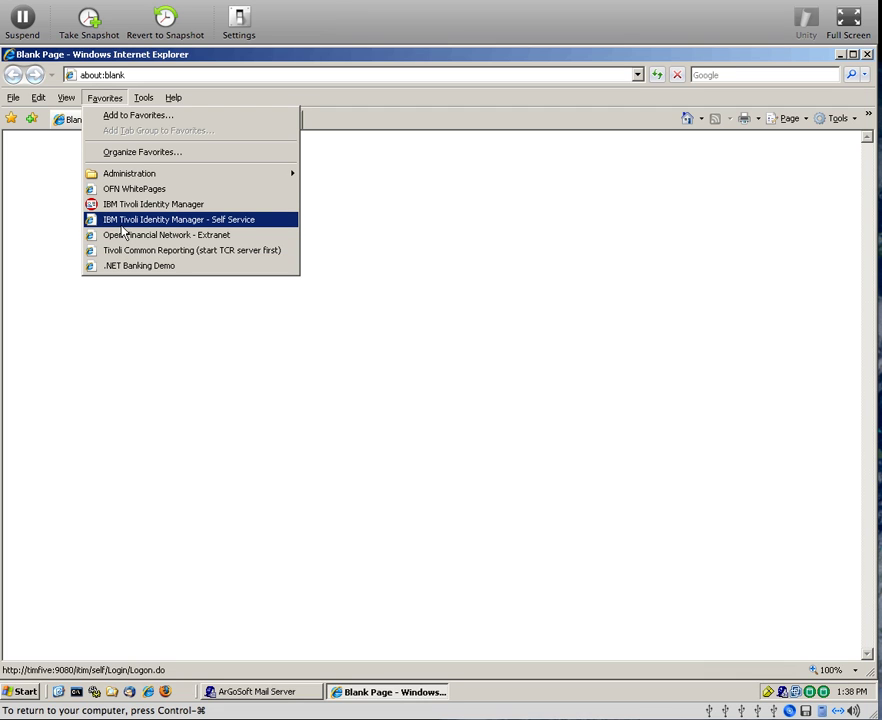
click(110, 188)
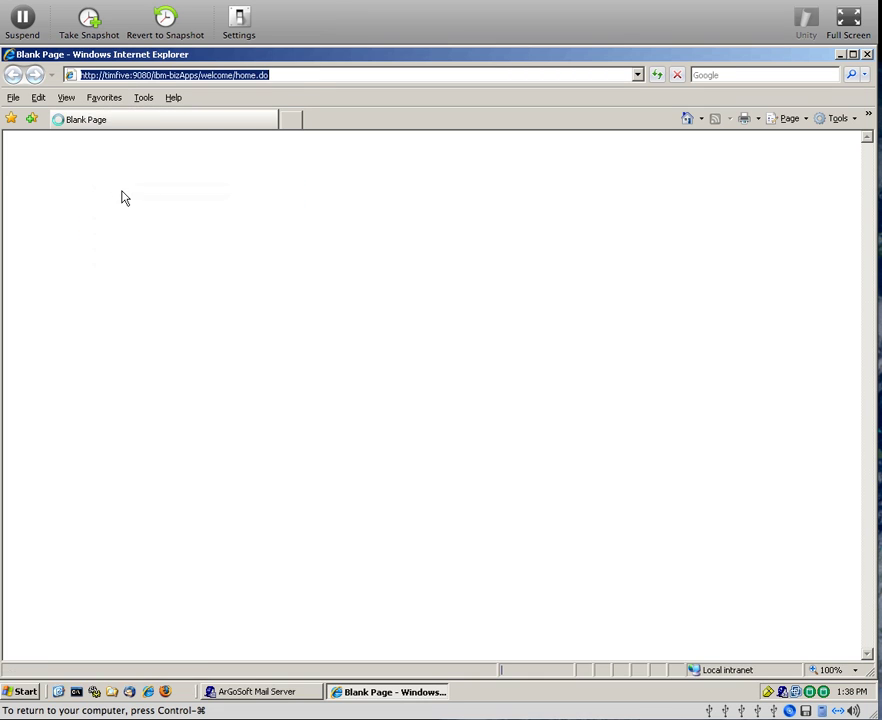
double_click(325, 291)
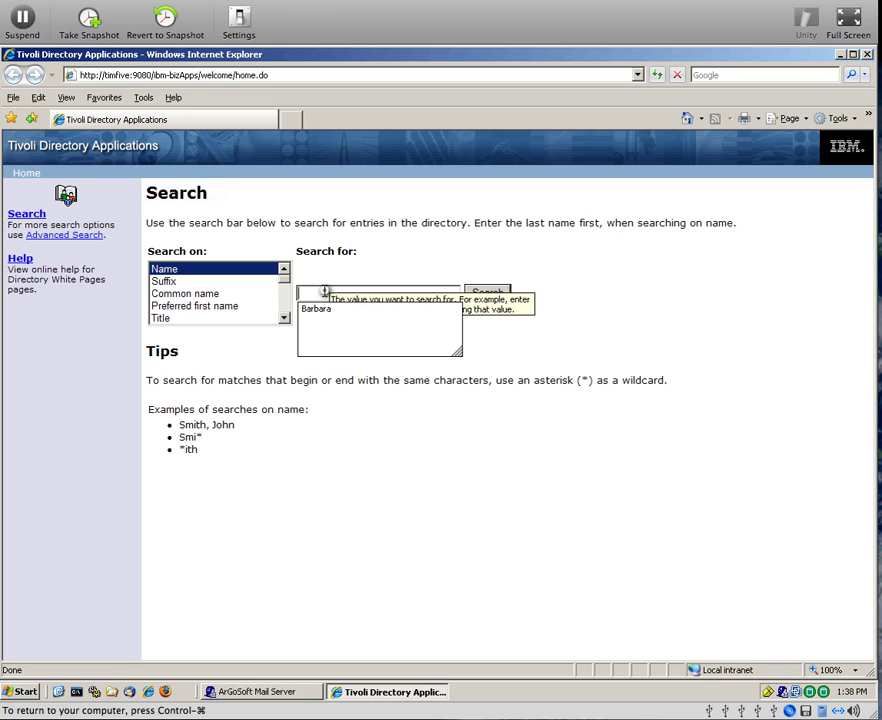
text(ester)
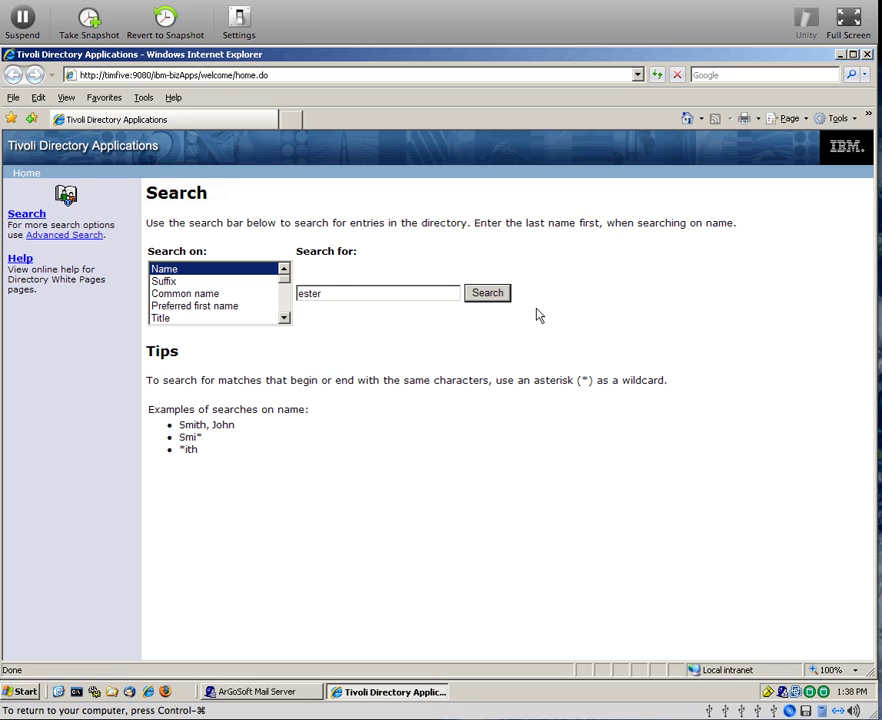
click(488, 293)
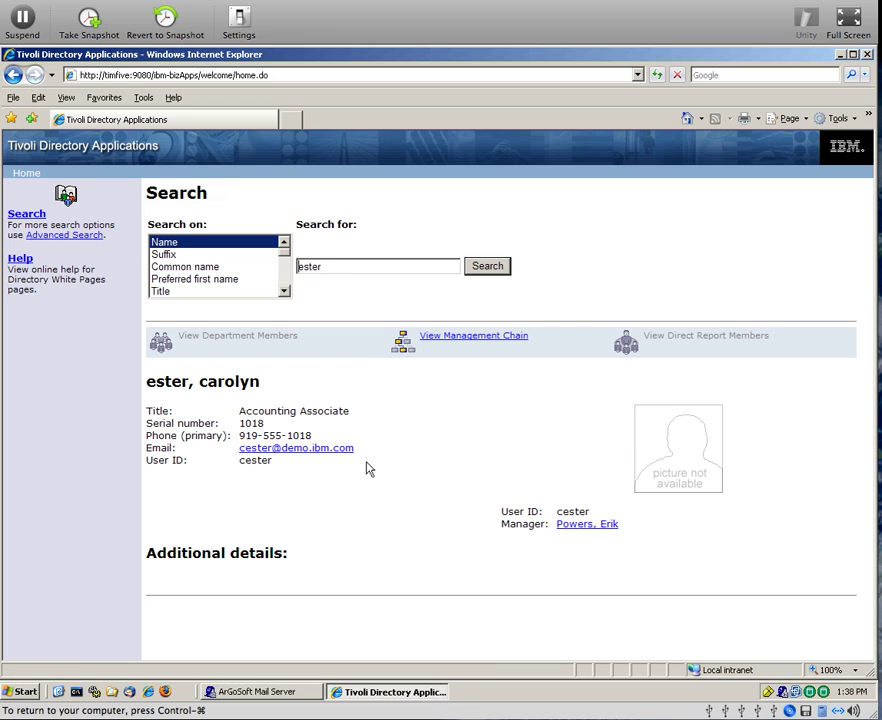
click(10, 58)
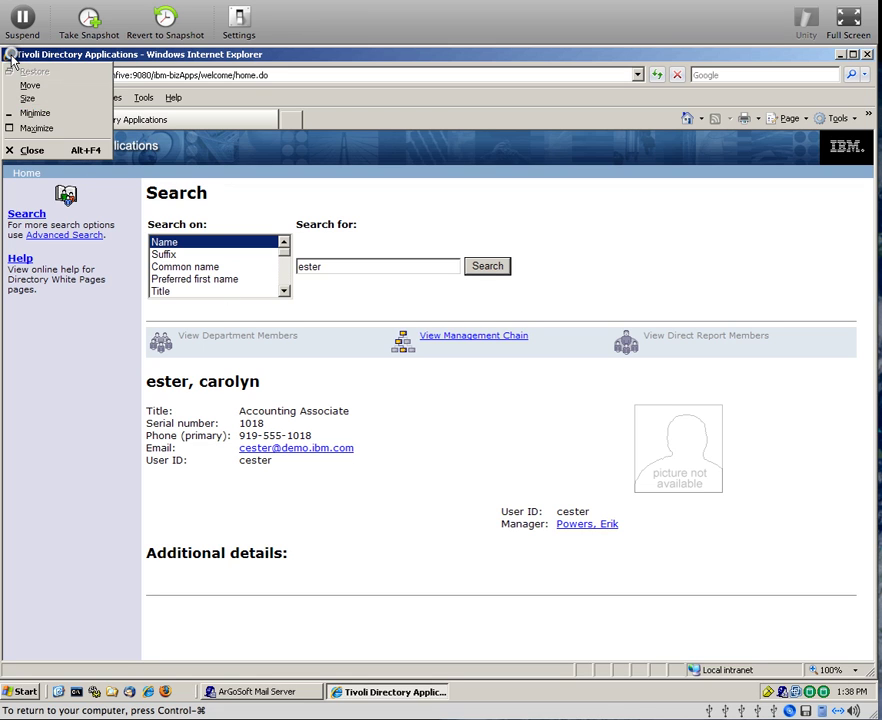
click(33, 151)
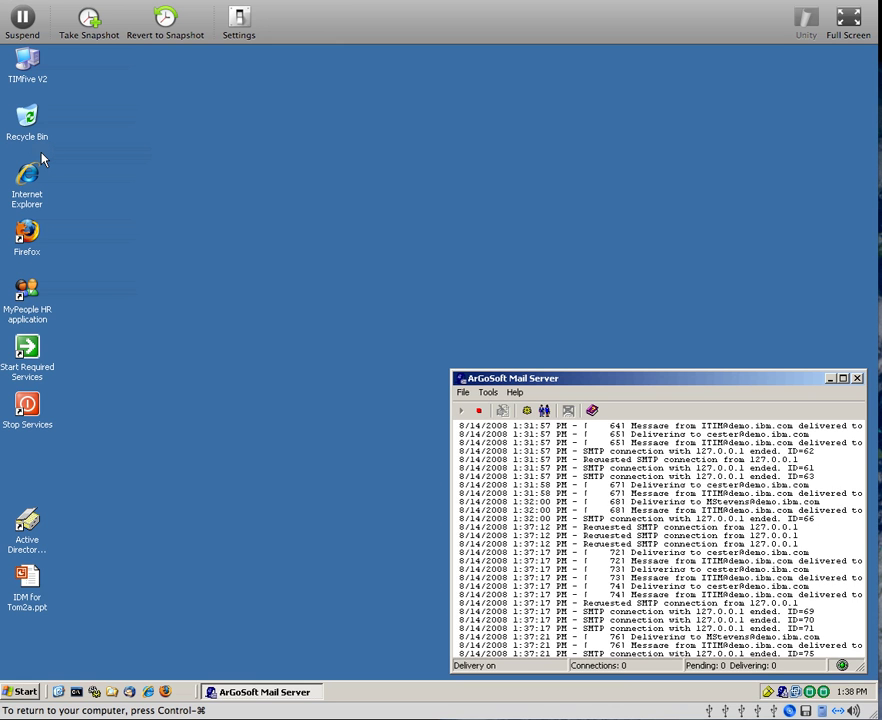
Open the Identity Manager favourite in Internet Explorer and sign in with the administrator's user ID and password
click(149, 692)
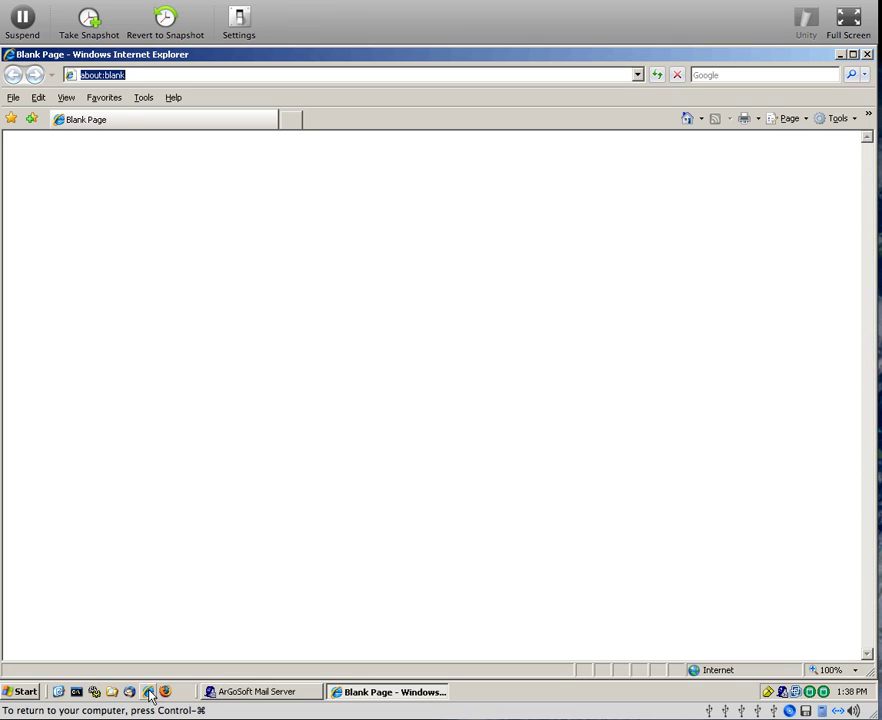
click(110, 100)
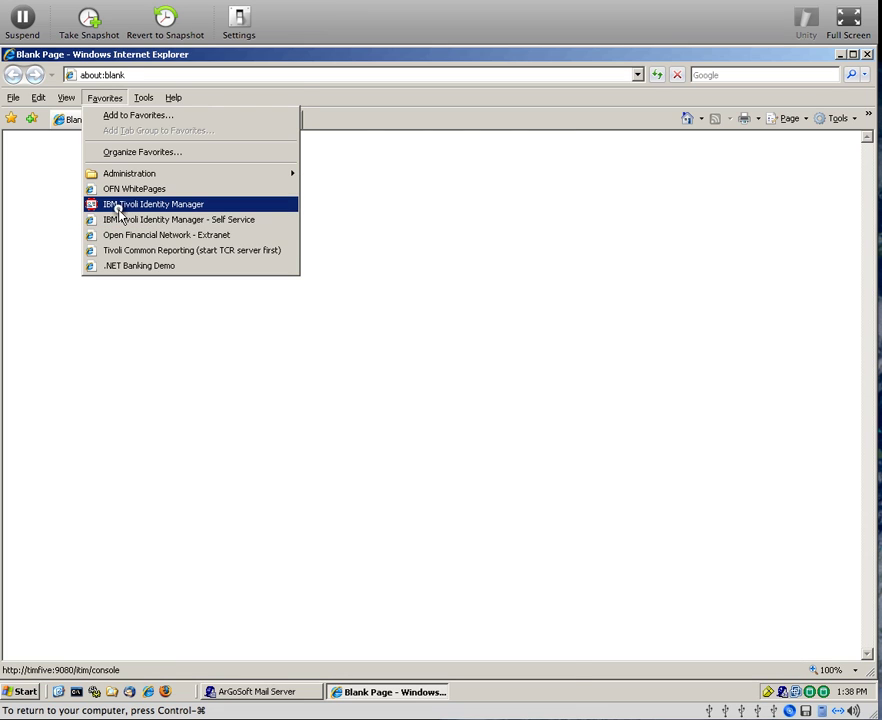
click(118, 204)
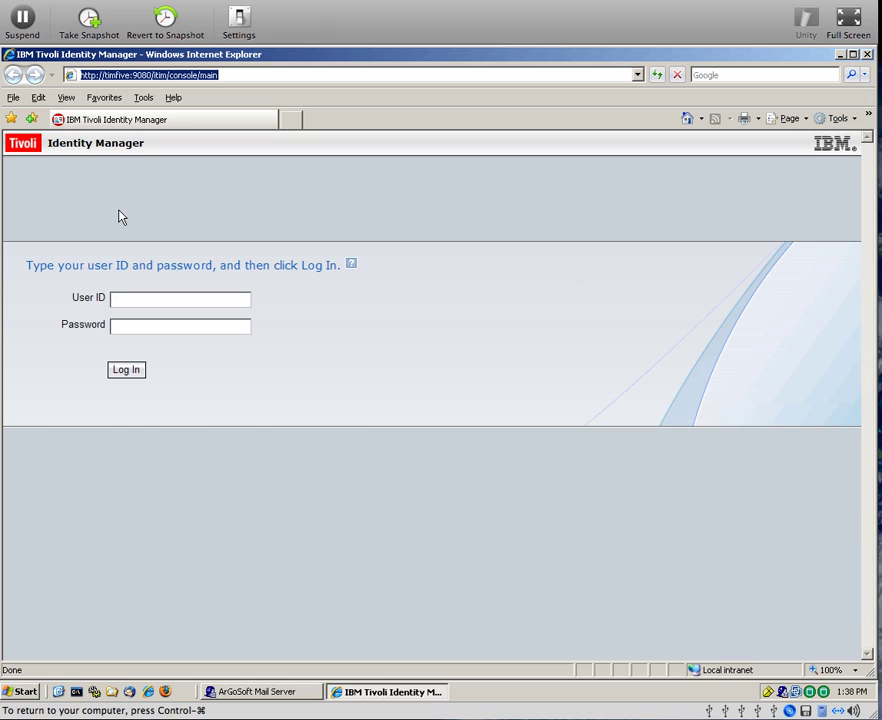
click(116, 299)
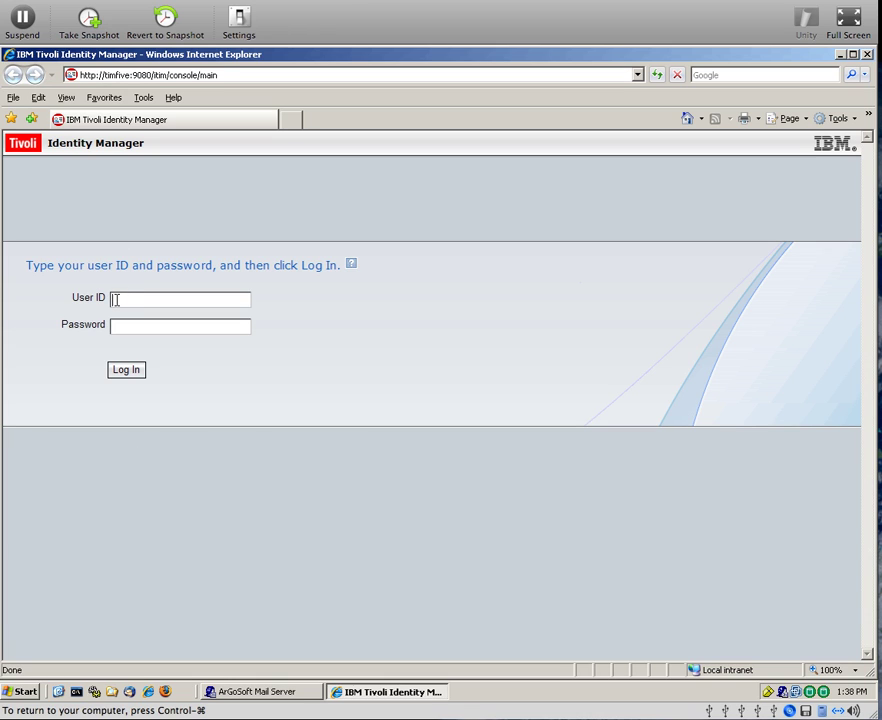
click(122, 330)
text(***)
key(BackSpace)
key(BackSpace)
key(BackSpace)
text(********)
key(Return)
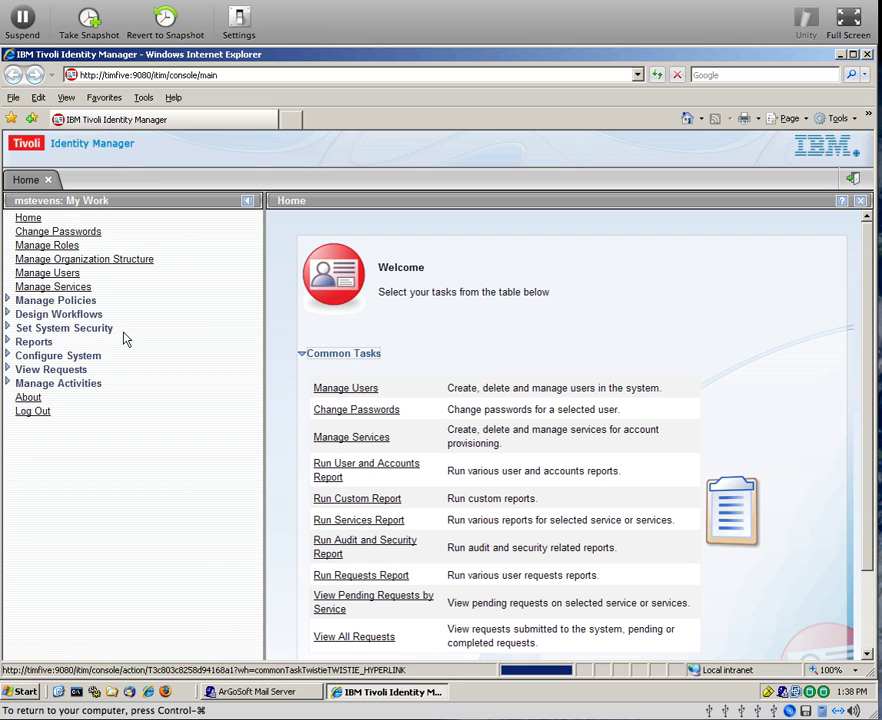
Find the Accounting user by last name in Manage Users, delete her and her accounts immediately, then close the browser
click(67, 275)
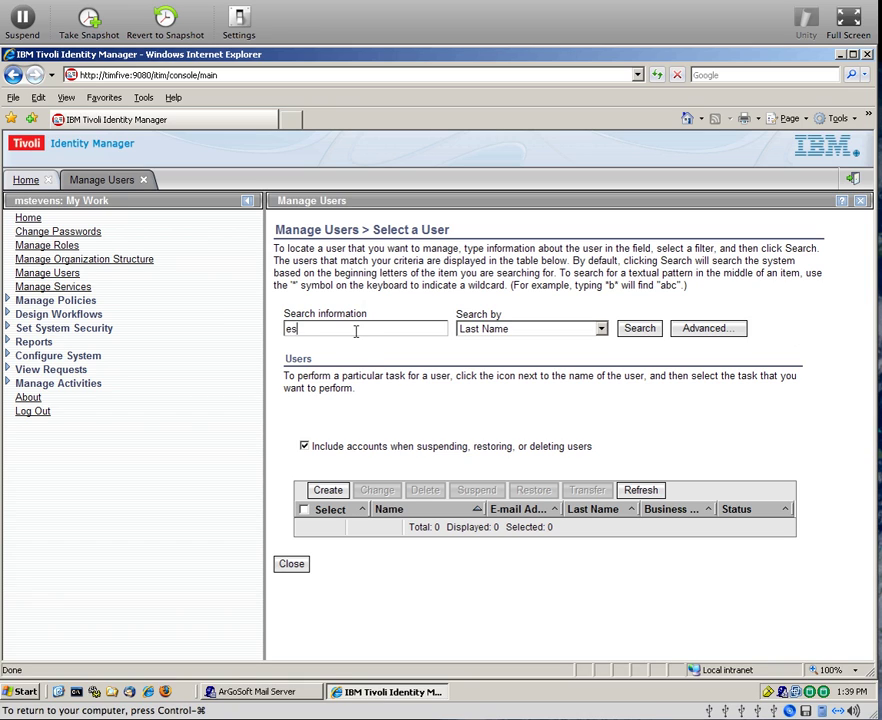
text(ter)
click(636, 334)
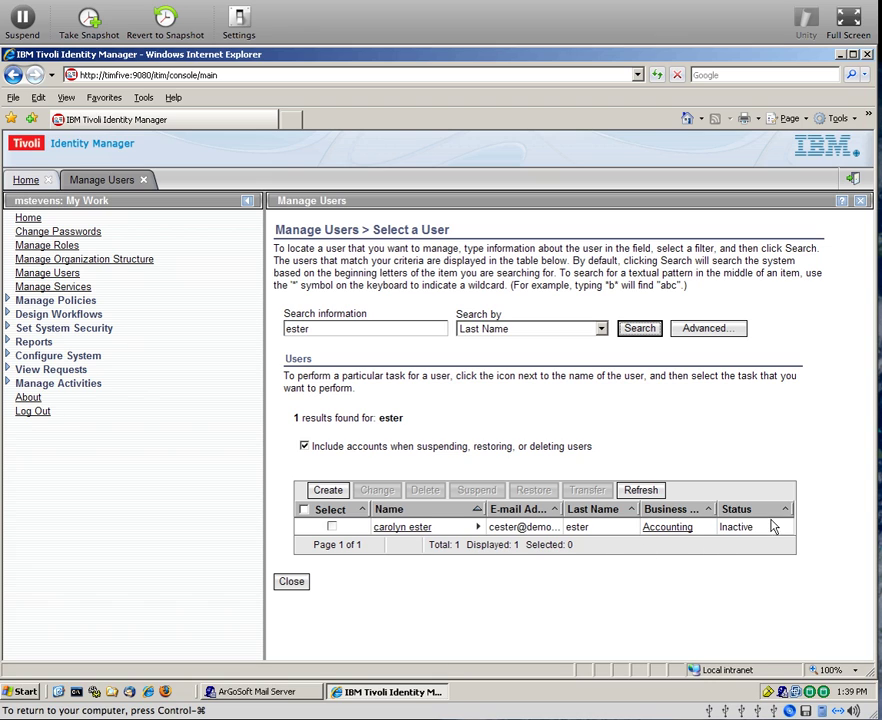
click(332, 527)
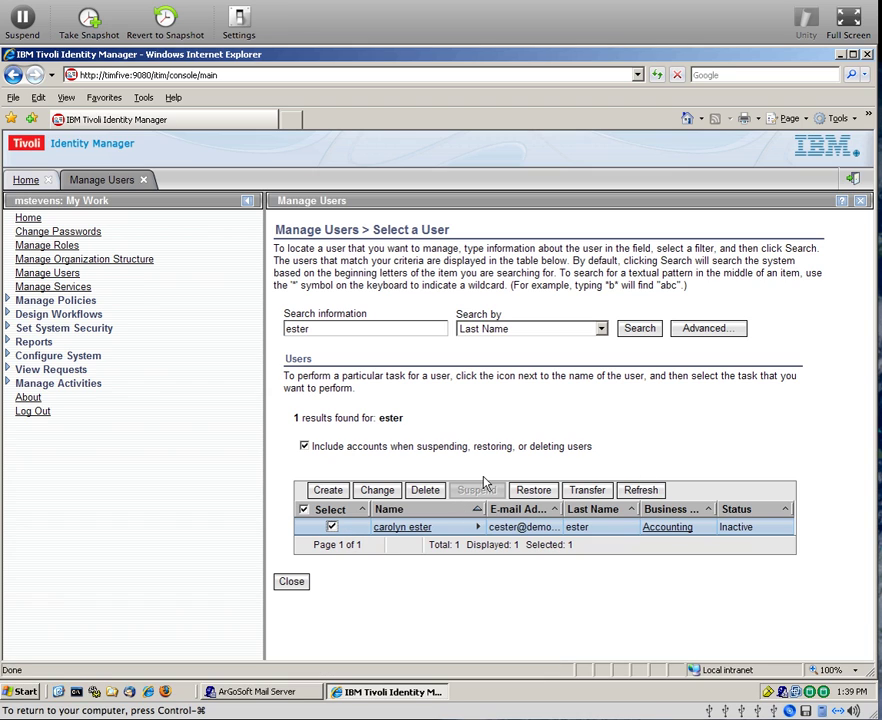
click(431, 492)
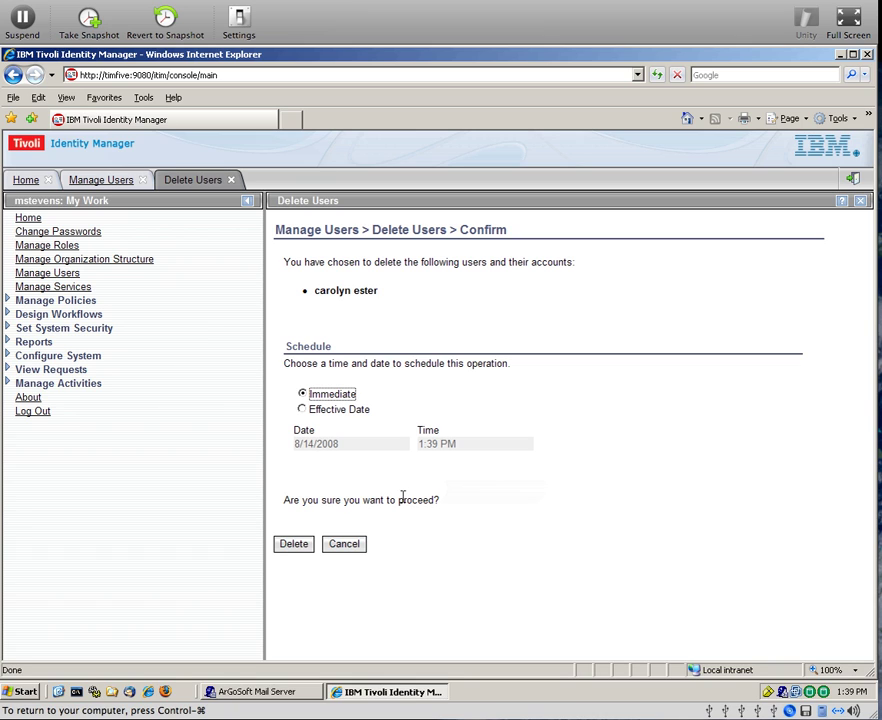
click(306, 549)
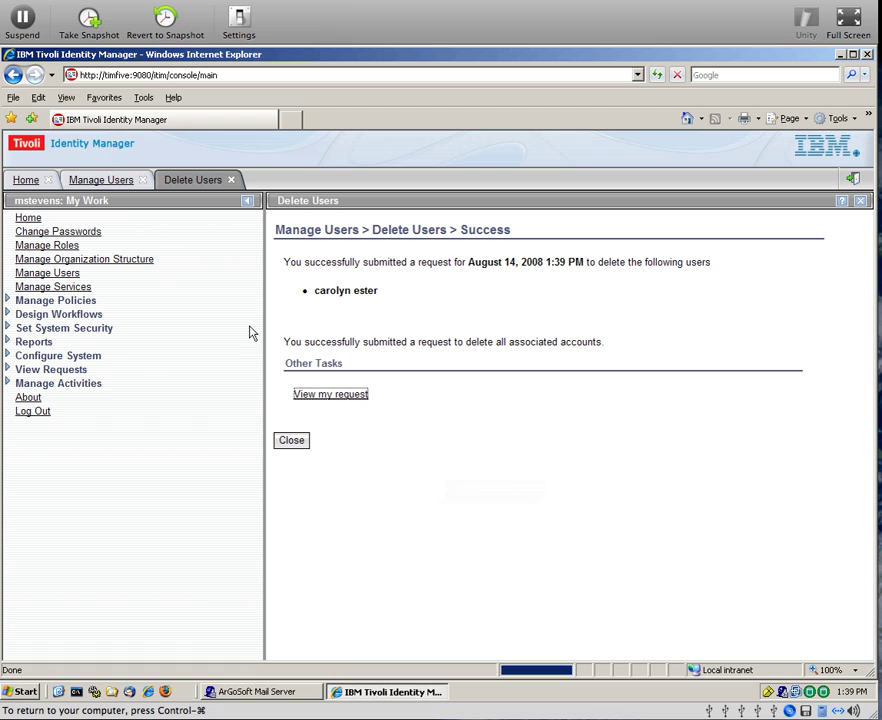
double_click(10, 56)
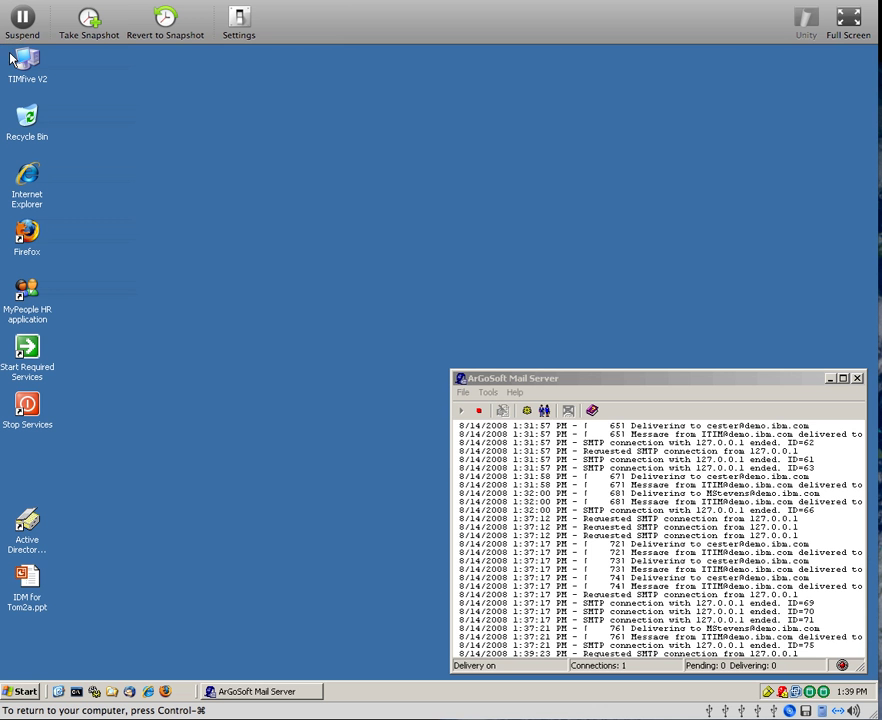
click(26, 523)
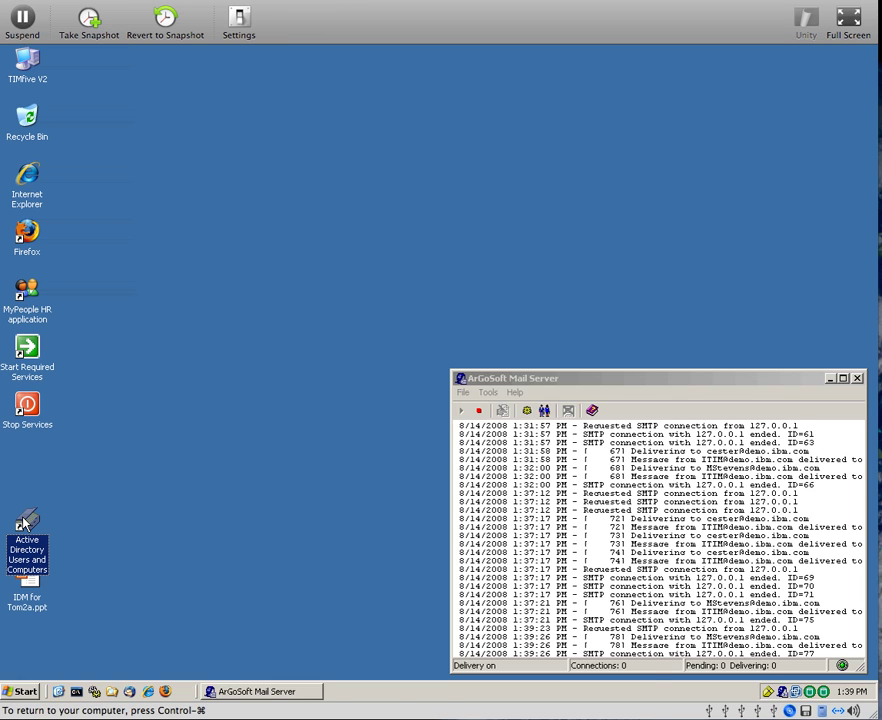
double_click(26, 523)
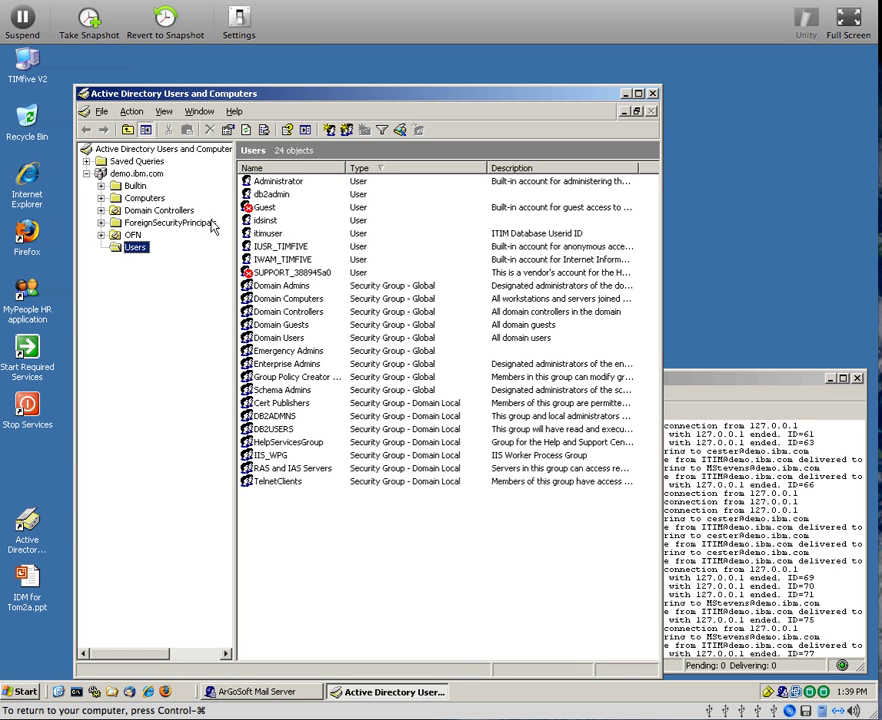
double_click(271, 340)
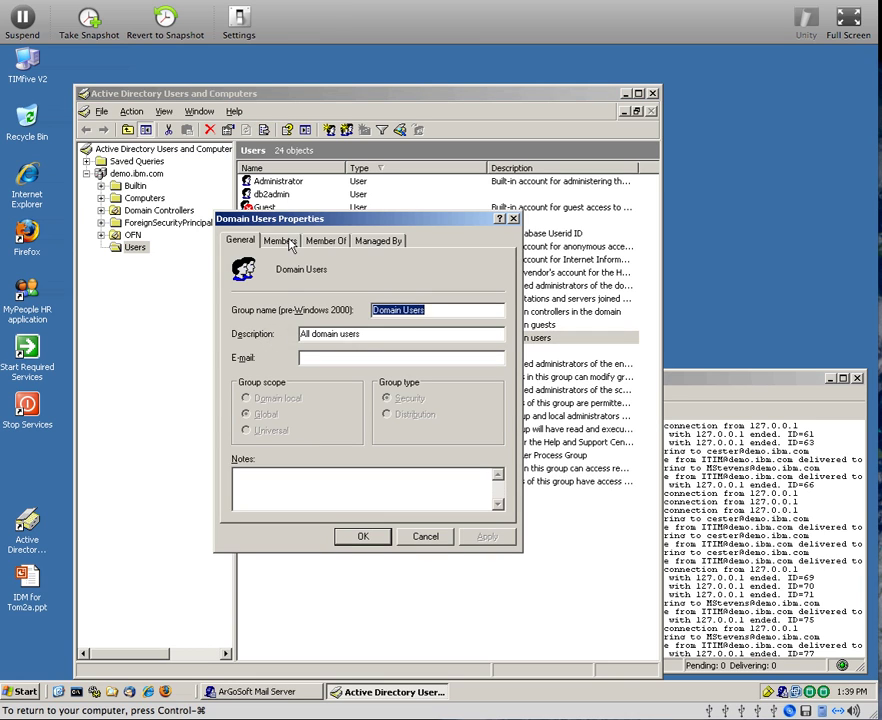
click(283, 242)
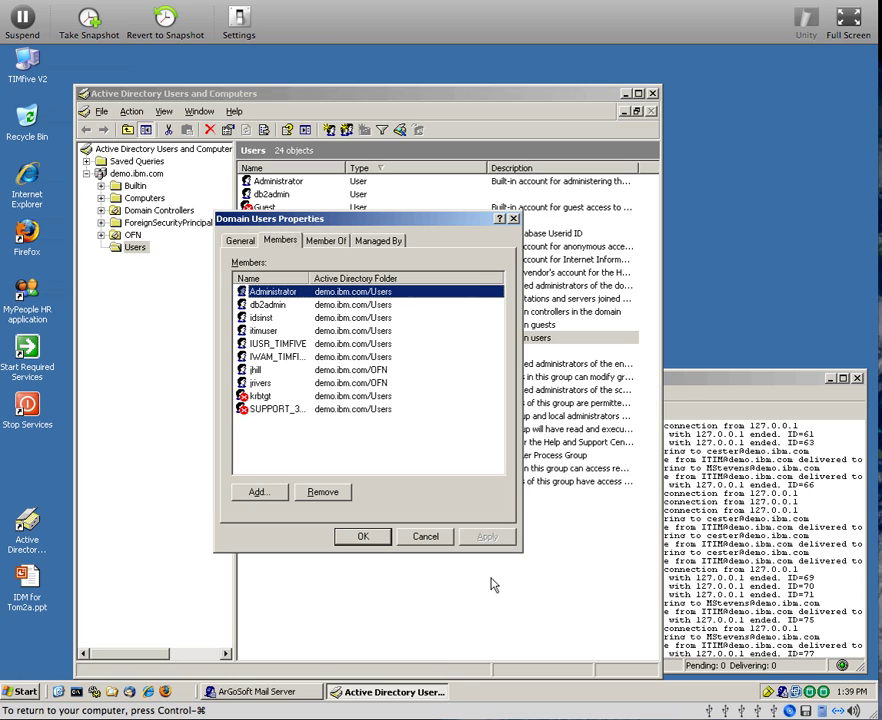
click(433, 539)
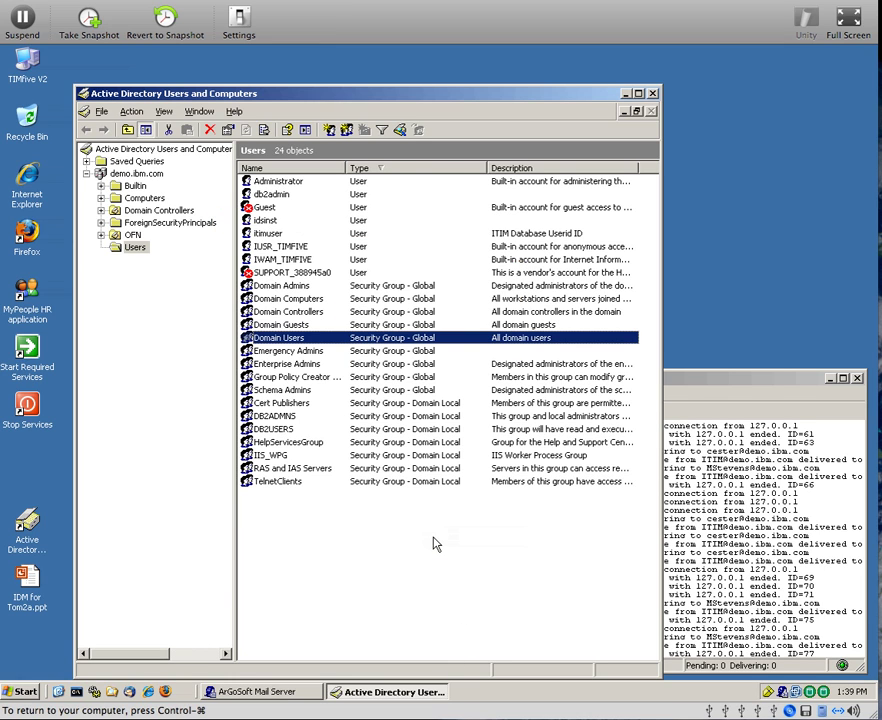
double_click(86, 93)
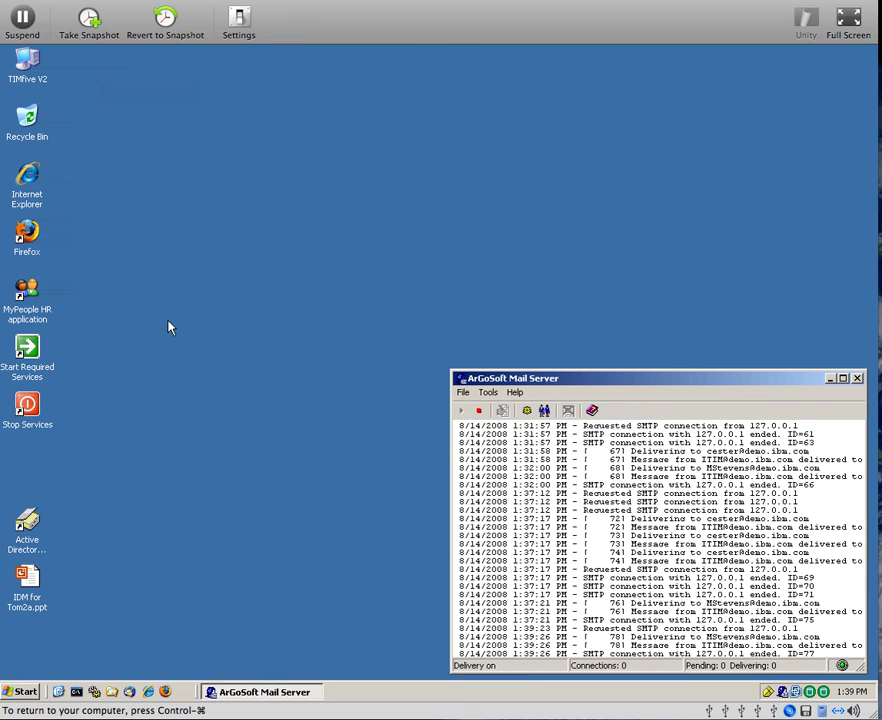